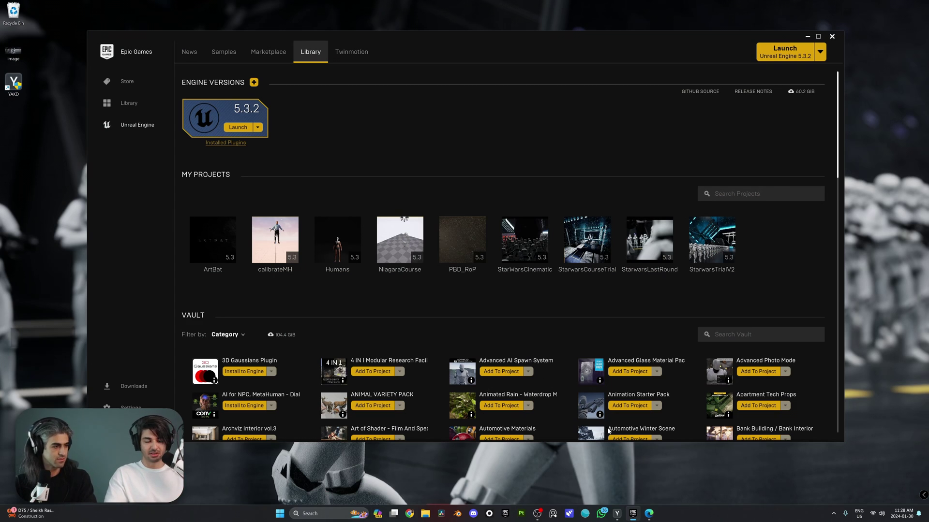
Switch to the web browser and search Google for "unreal engine"
{"action": "left_click", "coordinate": [649, 513]}
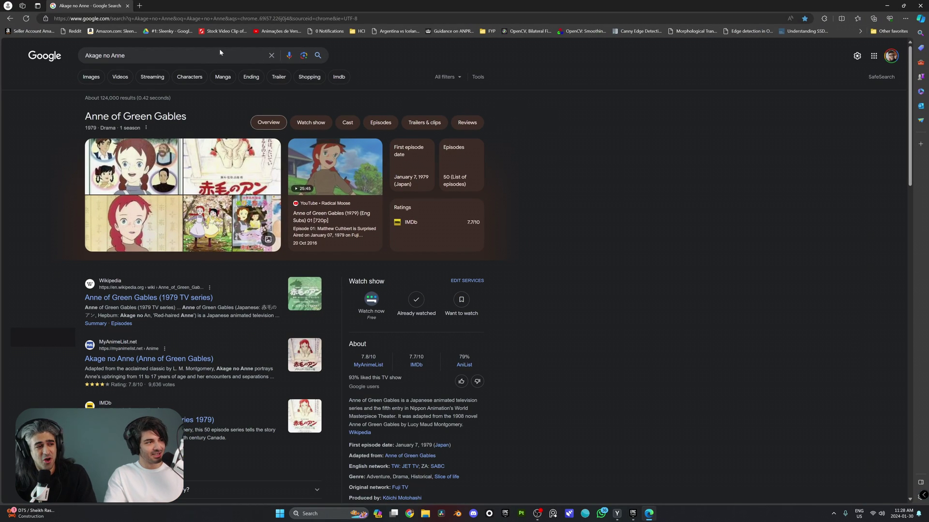
{"action": "left_click", "coordinate": [124, 56]}
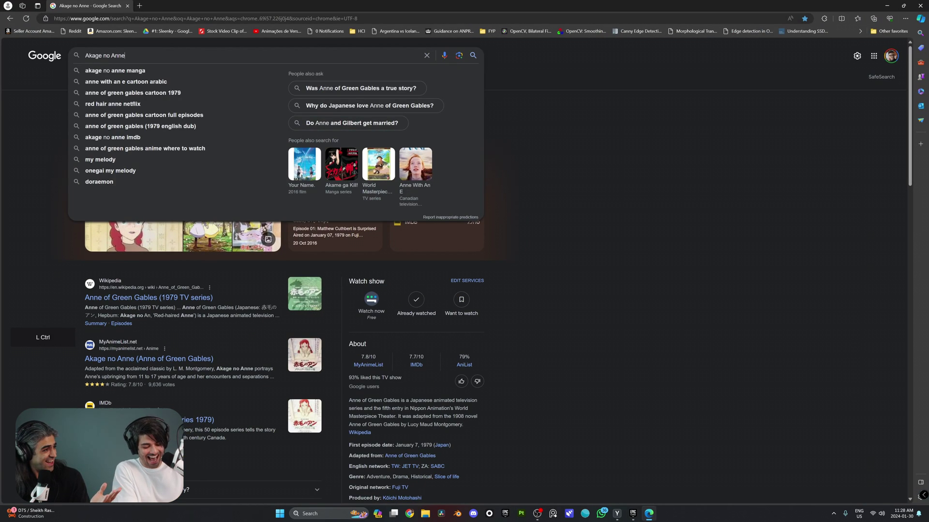
{"action": "key", "text": "ctrl+a"}
{"action": "type", "text": "unreal engine"}
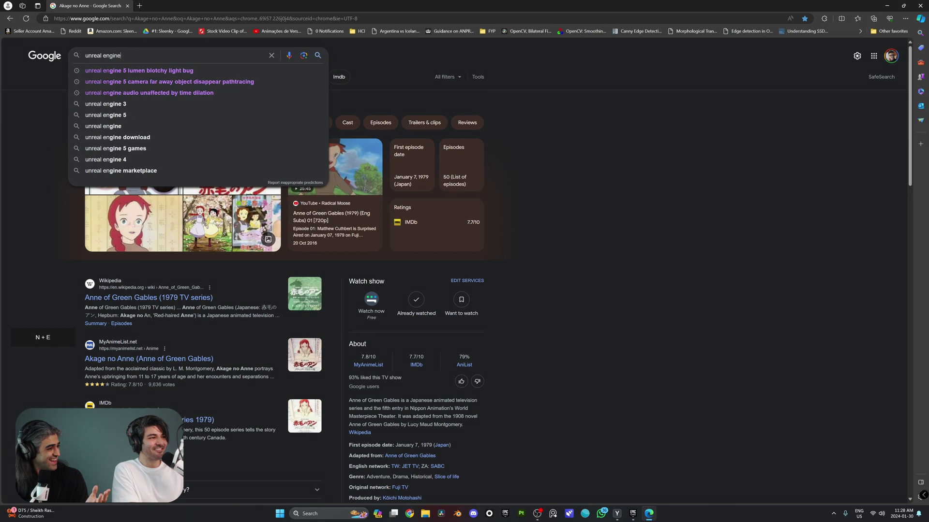
{"action": "key", "text": "Return"}
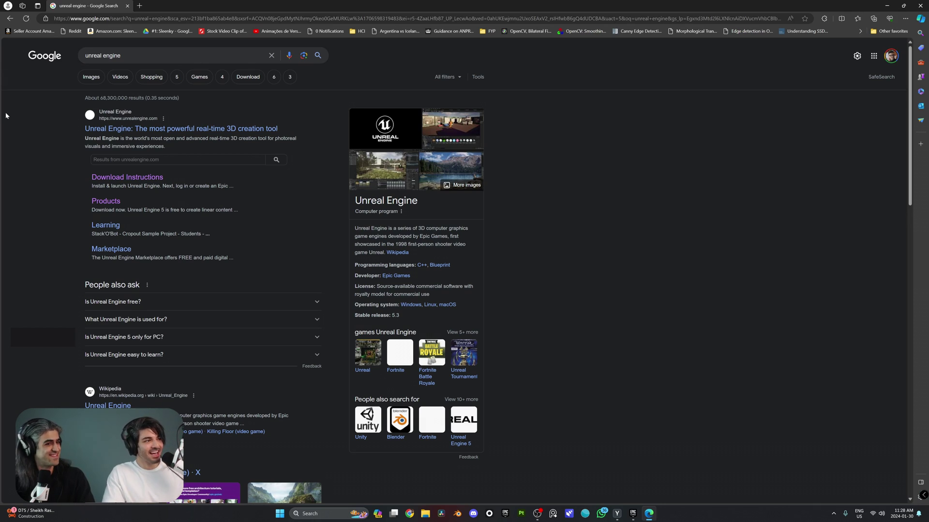
Open the official Unreal Engine website and download the Epic Games launcher from its download page
{"action": "left_click", "coordinate": [142, 128]}
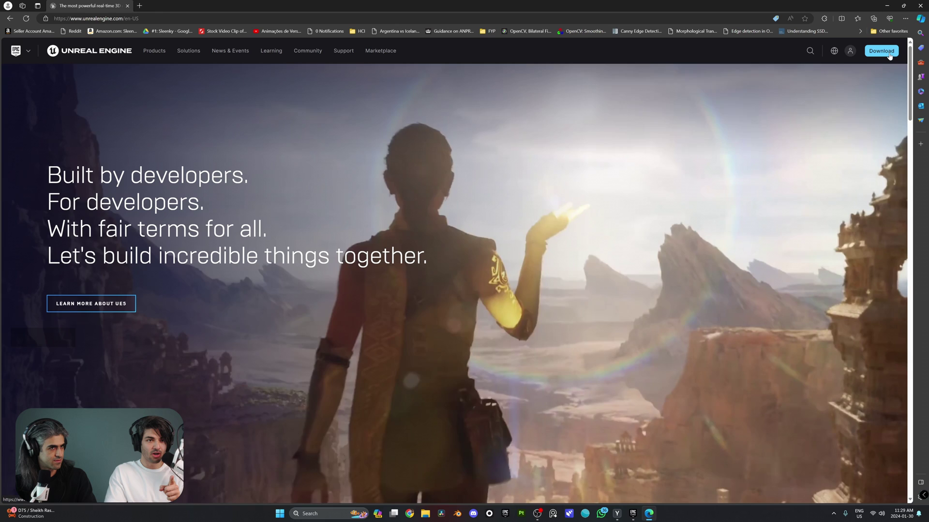
{"action": "left_click", "coordinate": [881, 51]}
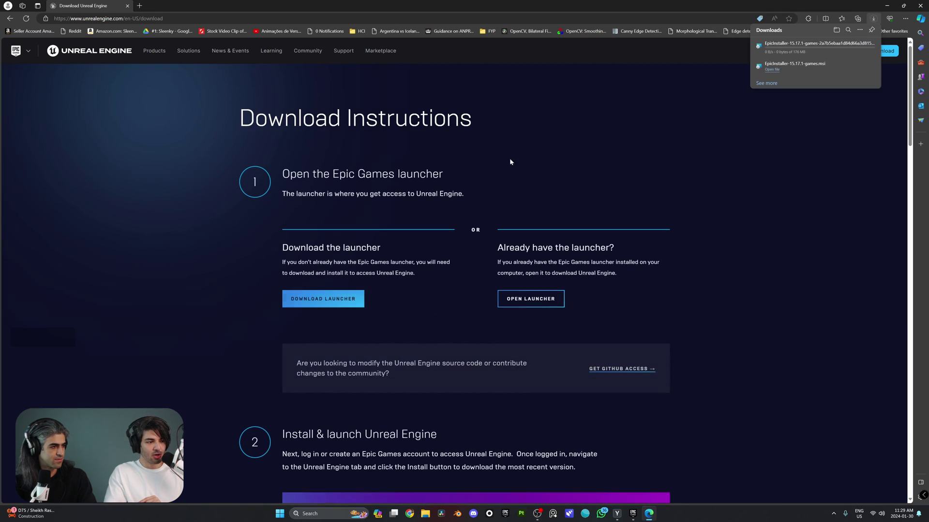
{"action": "left_click", "coordinate": [332, 300]}
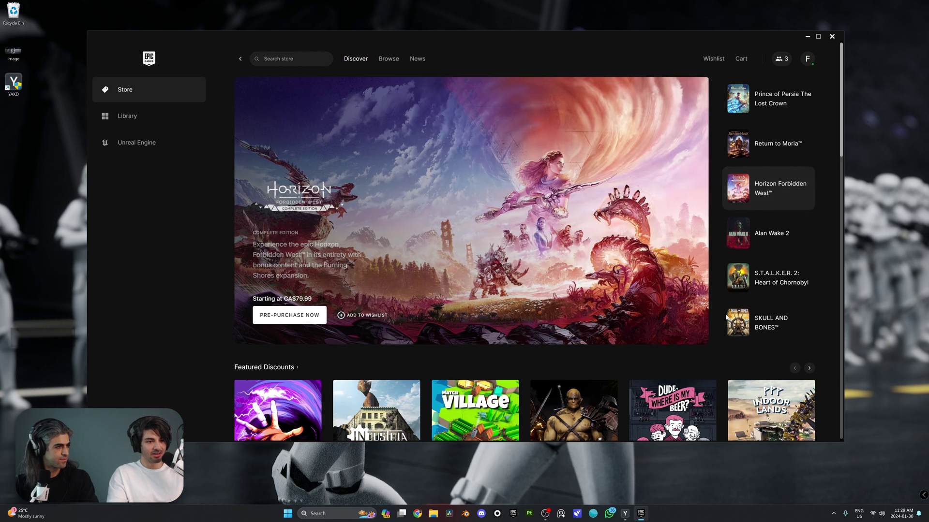
In the Epic Games Launcher, look over the store's featured games and discounts and open the Unreal Engine section
{"action": "scroll", "coordinate": [605, 294], "scroll_direction": "down", "scroll_amount": 3}
{"action": "scroll", "coordinate": [556, 261], "scroll_direction": "down", "scroll_amount": 1}
{"action": "scroll", "coordinate": [551, 264], "scroll_direction": "up", "scroll_amount": 1}
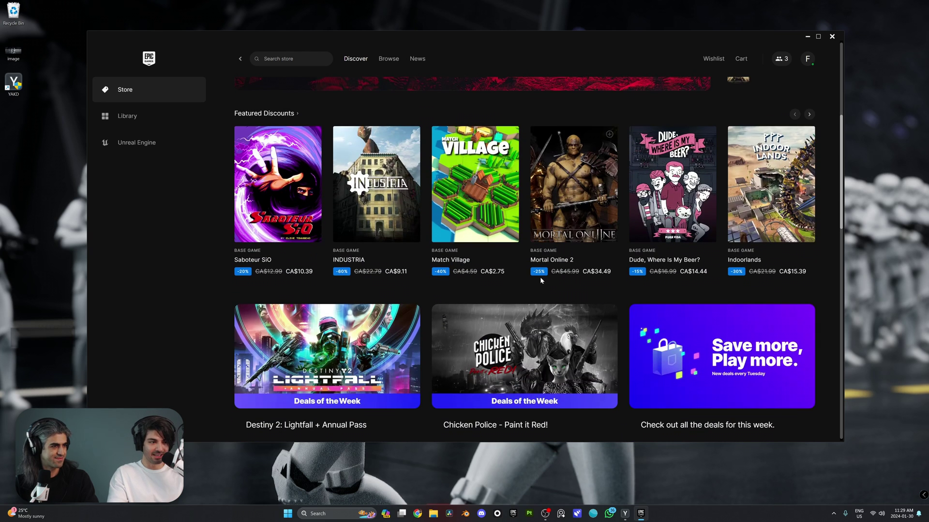
{"action": "scroll", "coordinate": [476, 192], "scroll_direction": "up", "scroll_amount": 4}
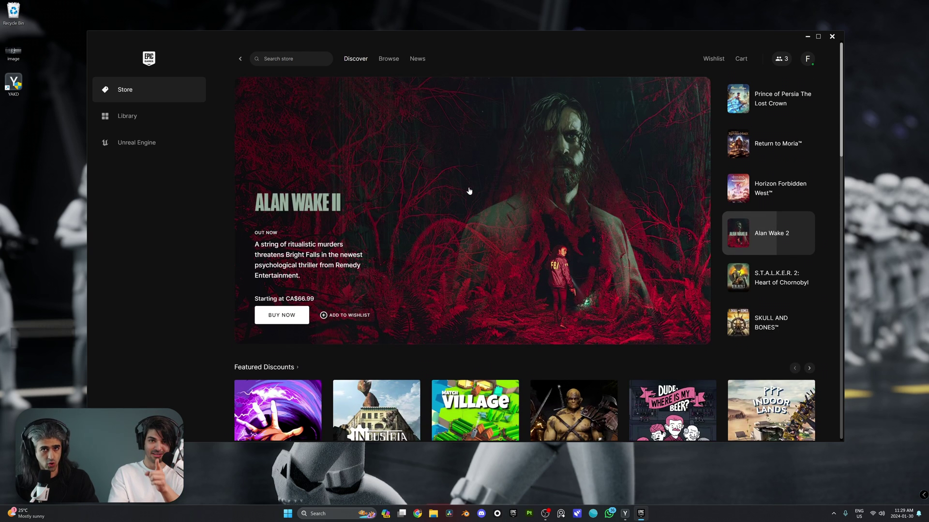
{"action": "left_click", "coordinate": [171, 142]}
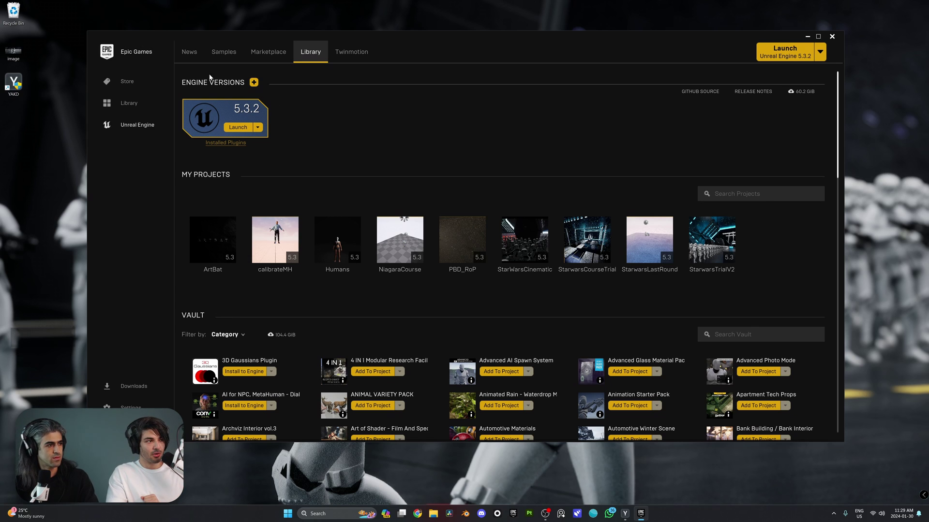
View the Unreal Engine news page and the featured sample projects, such as Lyra Starter Game and City Sample
{"action": "left_click", "coordinate": [190, 52]}
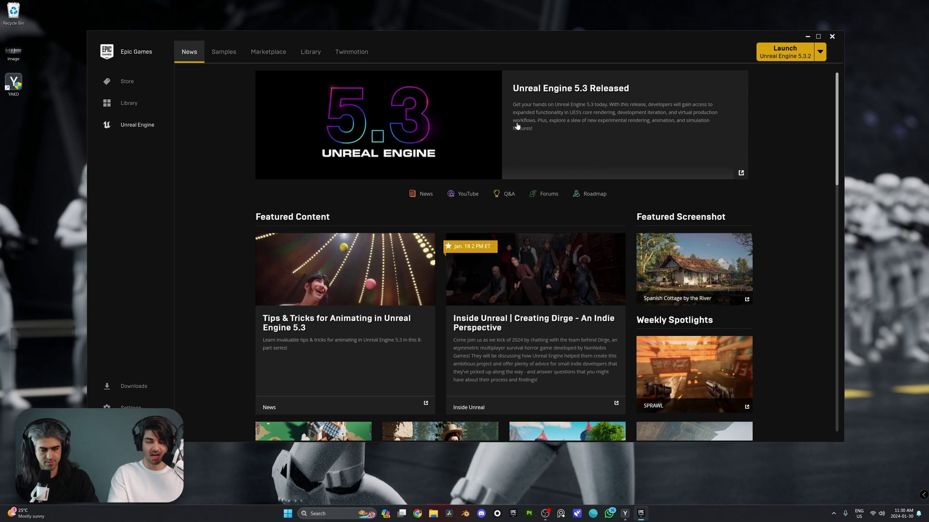
{"action": "scroll", "coordinate": [516, 126], "scroll_direction": "down", "scroll_amount": 2}
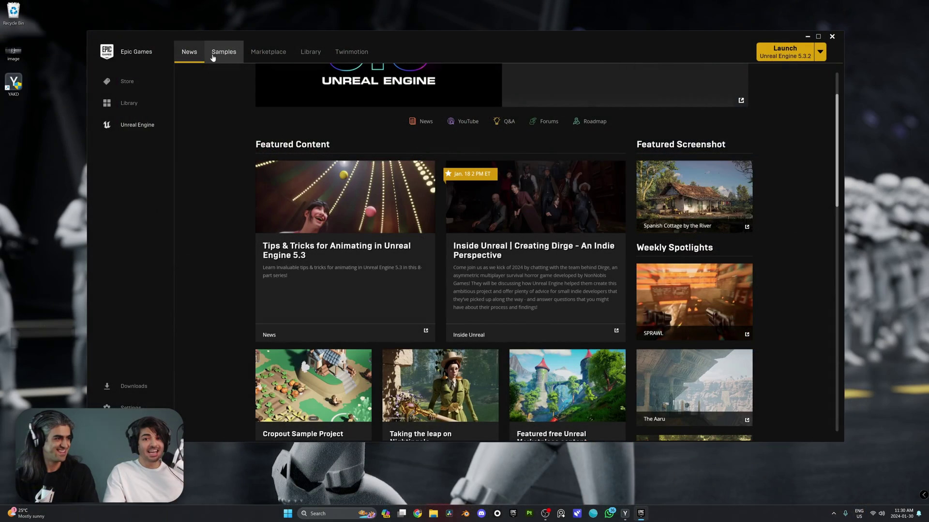
{"action": "left_click", "coordinate": [218, 44]}
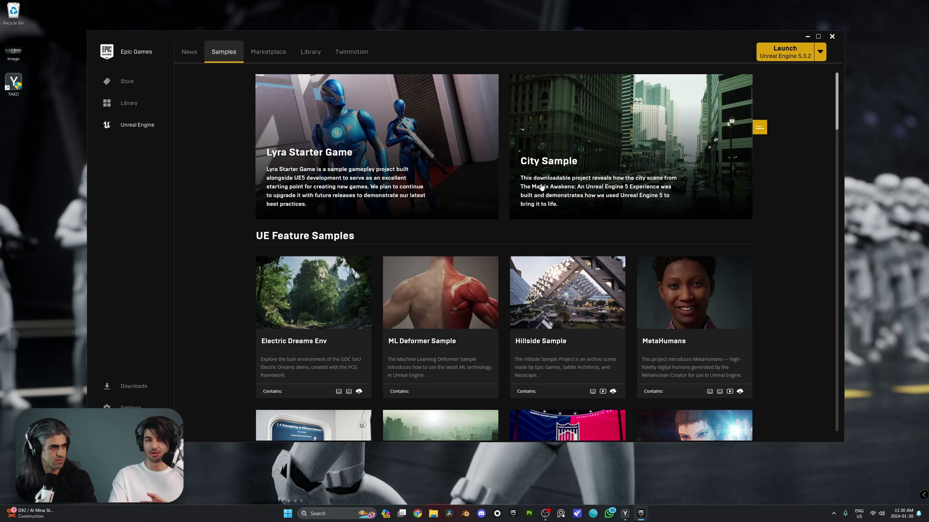
{"action": "scroll", "coordinate": [573, 249], "scroll_direction": "down", "scroll_amount": 1}
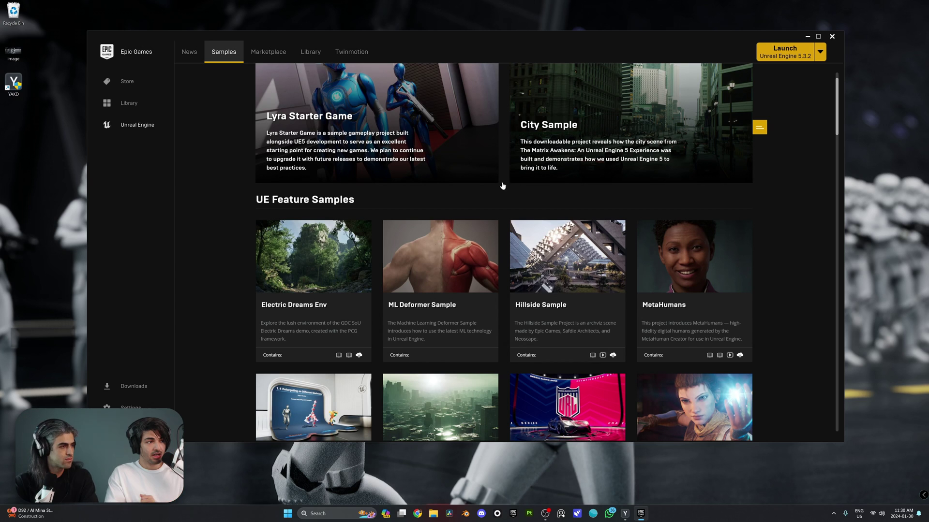
{"action": "scroll", "coordinate": [503, 185], "scroll_direction": "up", "scroll_amount": 1}
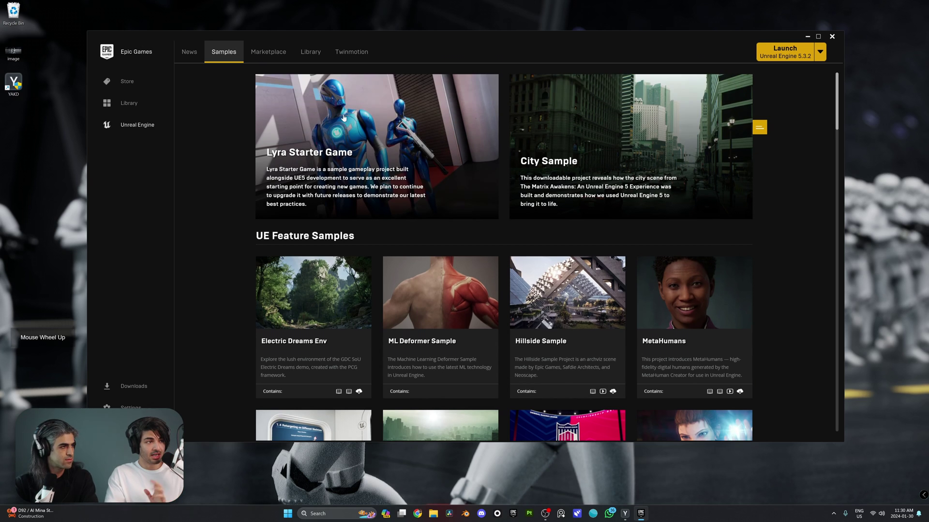
Show the Free For The Month products in the Unreal Engine Marketplace
{"action": "left_click", "coordinate": [286, 60]}
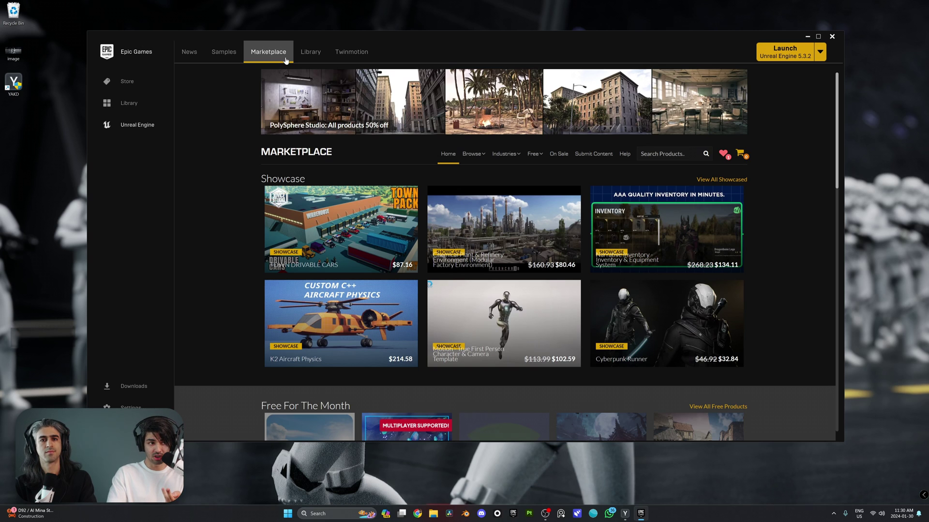
{"action": "mouse_move", "coordinate": [535, 154]}
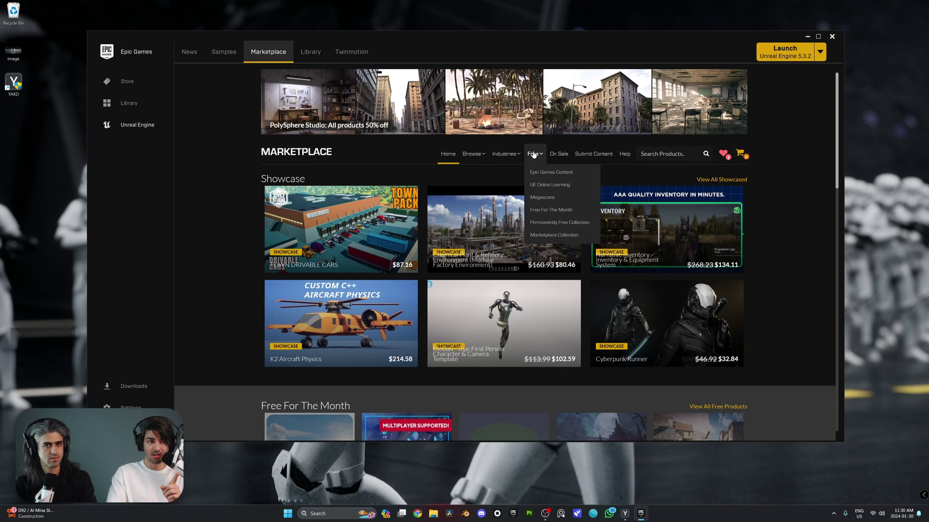
{"action": "left_click", "coordinate": [563, 211]}
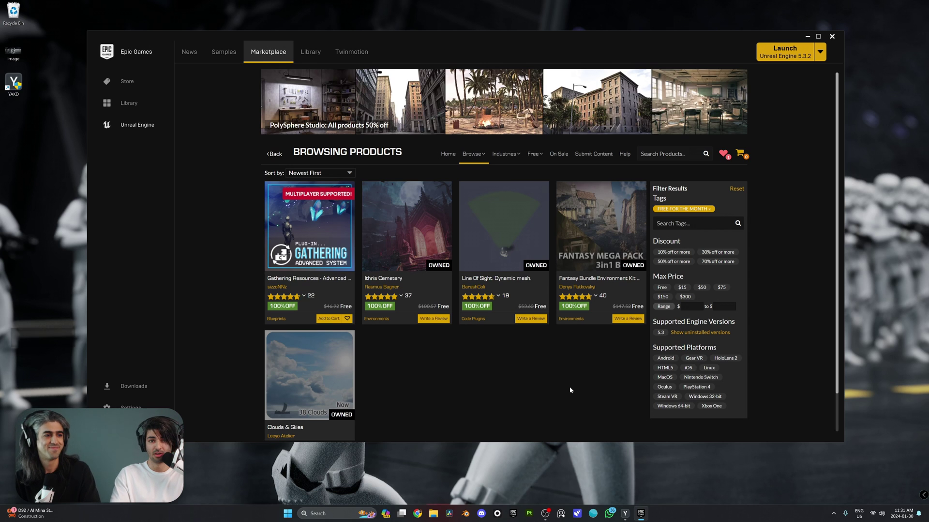
Add an engine version slot in the Unreal Engine library, review the available versions, keep 5.2.1 and open its install dialog
{"action": "left_click", "coordinate": [319, 57]}
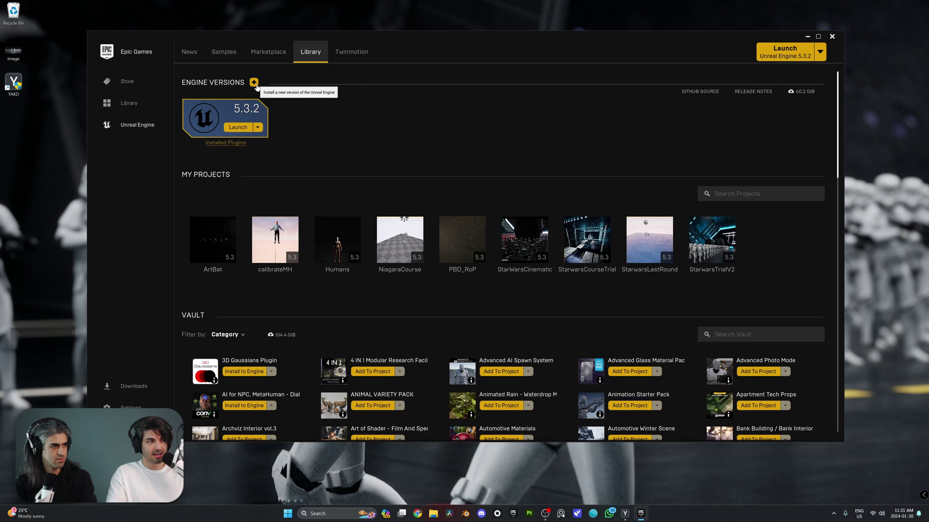
{"action": "left_click", "coordinate": [254, 83]}
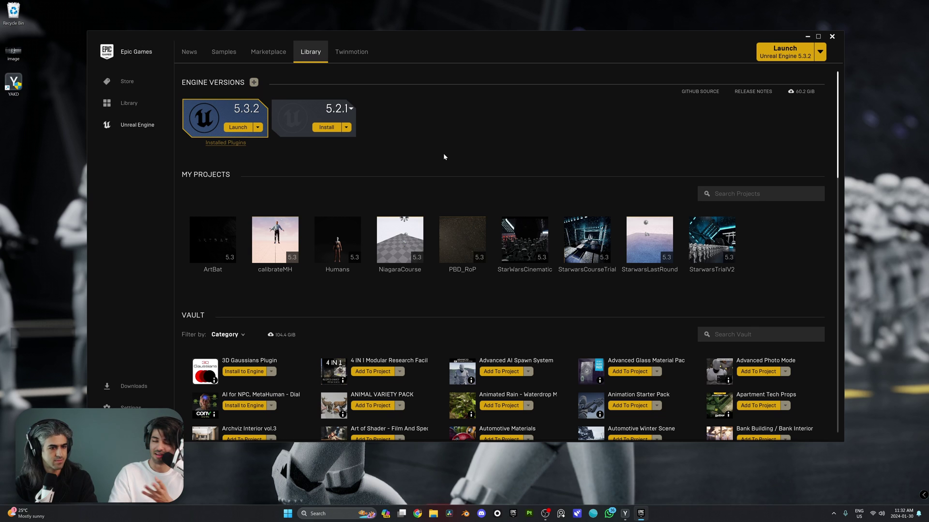
{"action": "left_click", "coordinate": [345, 110]}
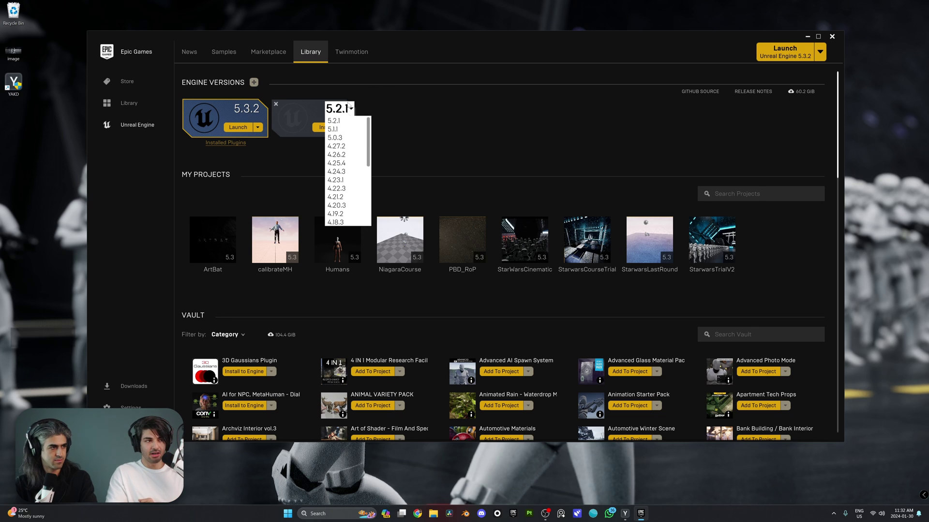
{"action": "scroll", "coordinate": [335, 205], "scroll_direction": "down", "scroll_amount": 5}
{"action": "scroll", "coordinate": [338, 203], "scroll_direction": "down", "scroll_amount": 5}
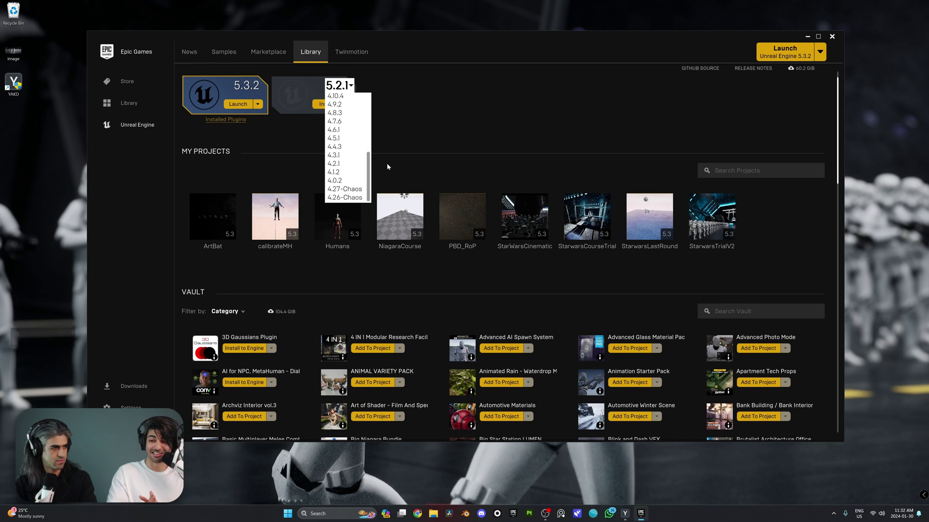
{"action": "scroll", "coordinate": [397, 155], "scroll_direction": "up", "scroll_amount": 1}
{"action": "left_click", "coordinate": [422, 126]}
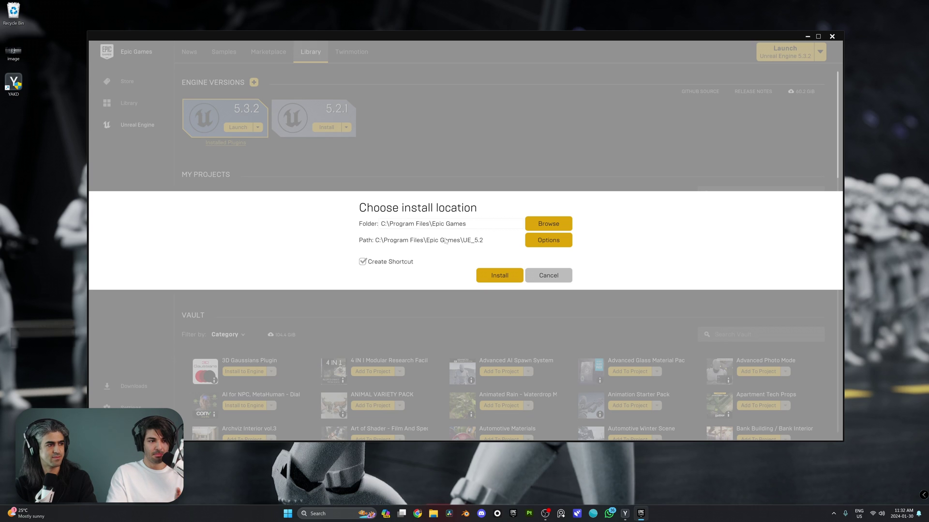
Exclude the Linux, iOS and Android target platforms from the Unreal Engine 5.2.1 installation options and start the installation
{"action": "left_click", "coordinate": [552, 242]}
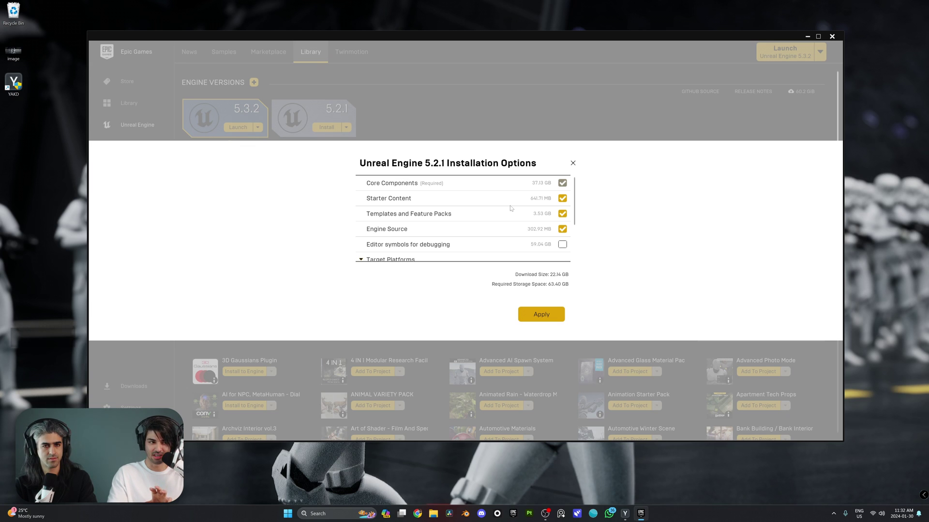
{"action": "scroll", "coordinate": [508, 205], "scroll_direction": "down", "scroll_amount": 5}
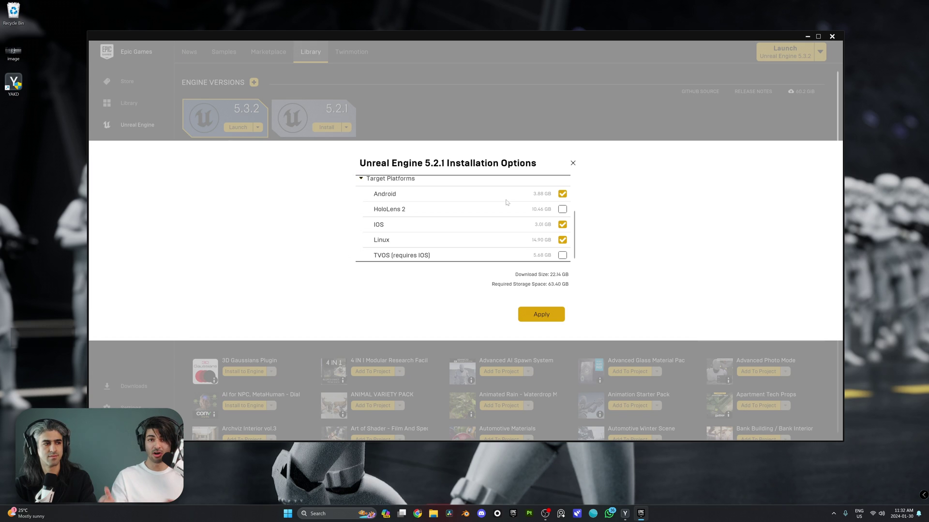
{"action": "left_click", "coordinate": [562, 240]}
{"action": "left_click", "coordinate": [562, 224]}
{"action": "left_click", "coordinate": [562, 193]}
{"action": "scroll", "coordinate": [536, 224], "scroll_direction": "up", "scroll_amount": 3}
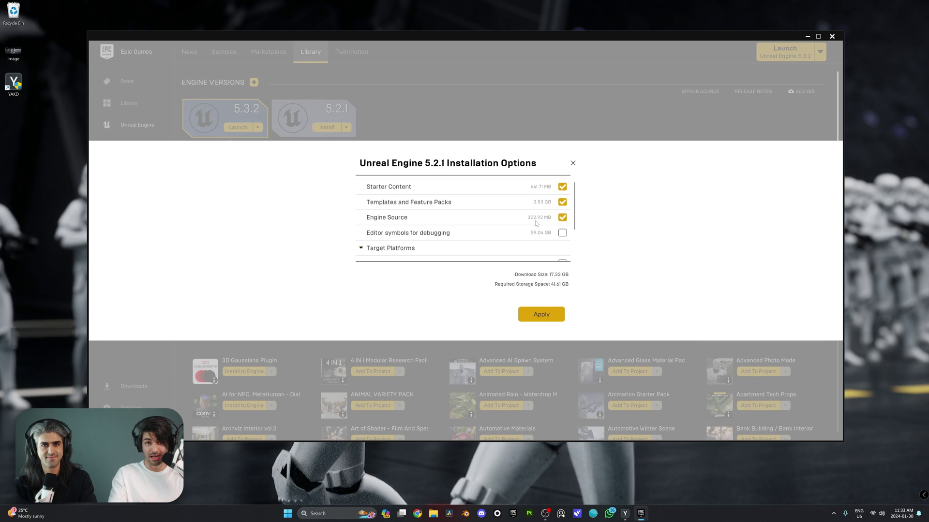
{"action": "left_click", "coordinate": [540, 319]}
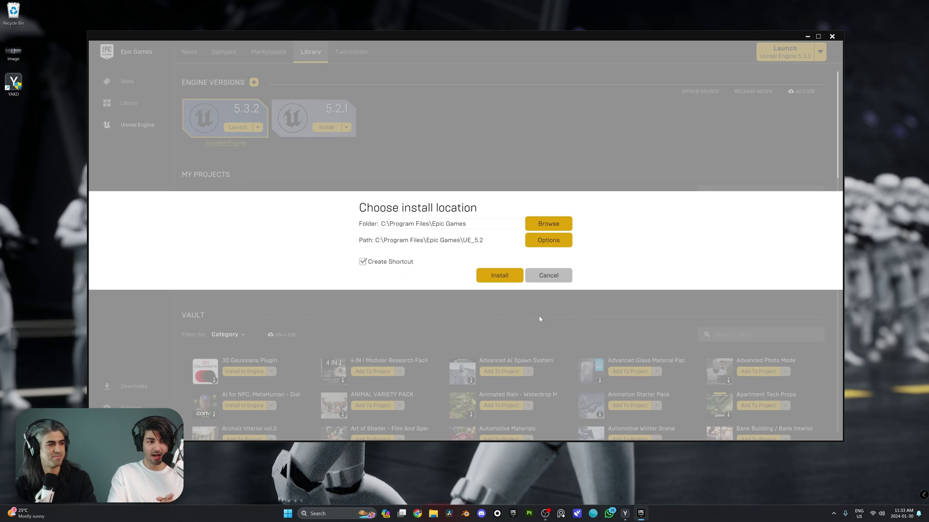
{"action": "left_click", "coordinate": [500, 276]}
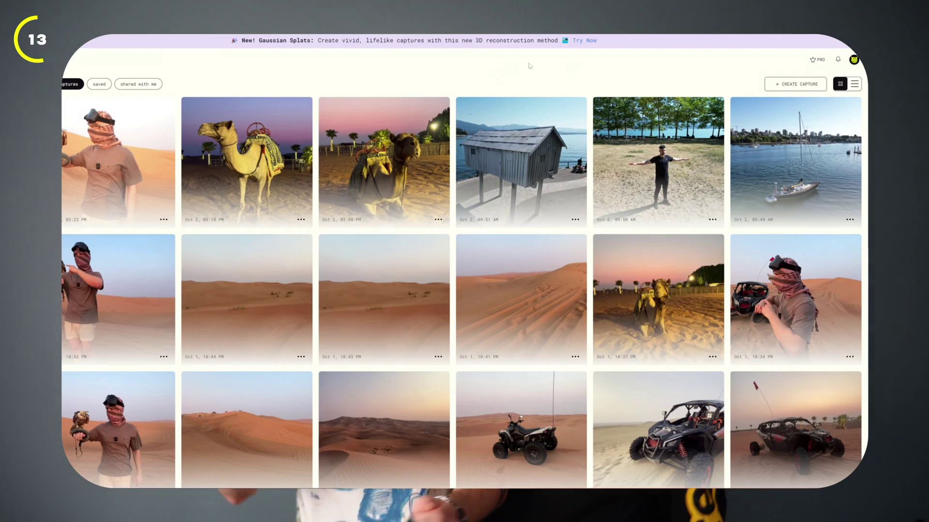
{"action": "left_click", "coordinate": [791, 85]}
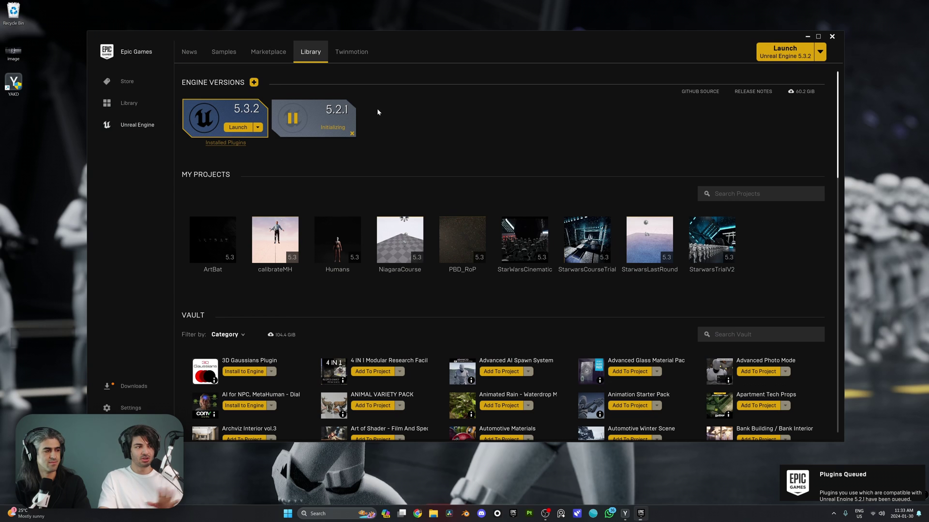
Cancel the Unreal Engine 5.2.1 installation and look through the projects and vault assets in the library
{"action": "left_click", "coordinate": [351, 134]}
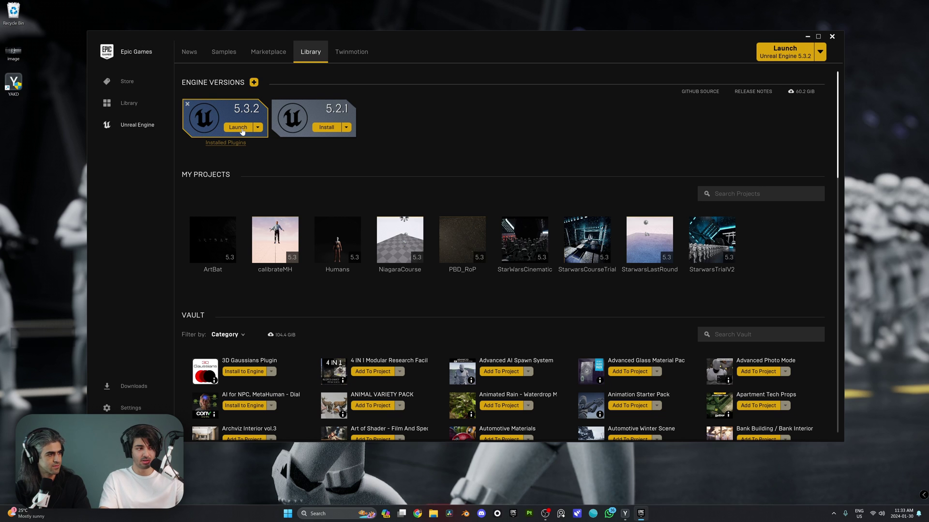
{"action": "scroll", "coordinate": [477, 149], "scroll_direction": "down", "scroll_amount": 1}
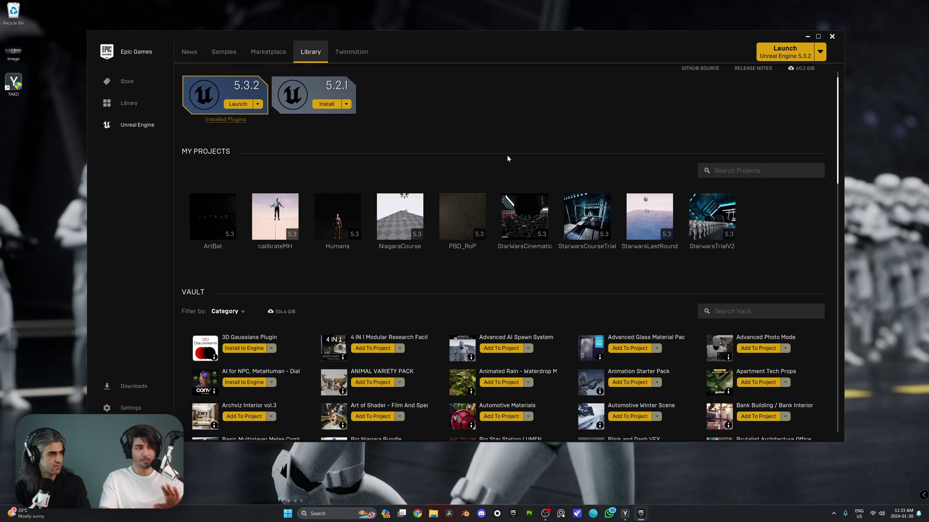
{"action": "scroll", "coordinate": [507, 158], "scroll_direction": "down", "scroll_amount": 1}
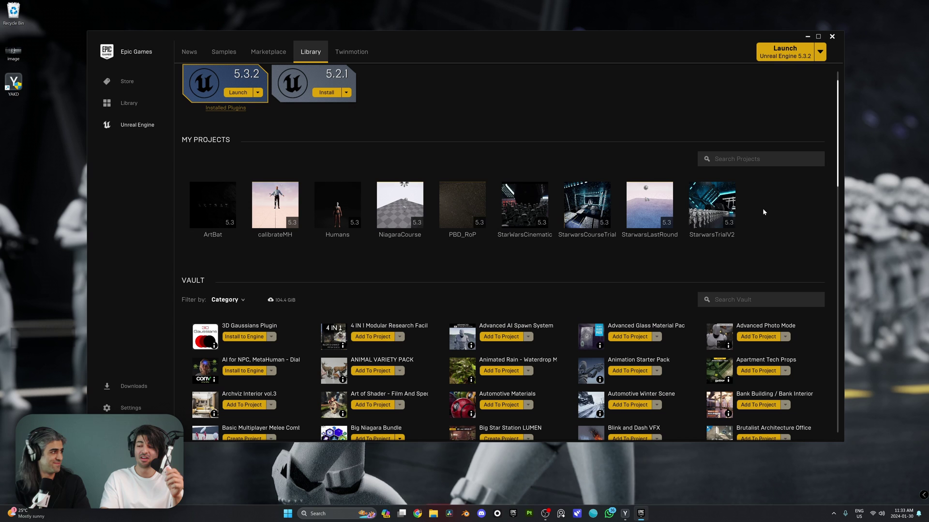
{"action": "scroll", "coordinate": [760, 211], "scroll_direction": "down", "scroll_amount": 3}
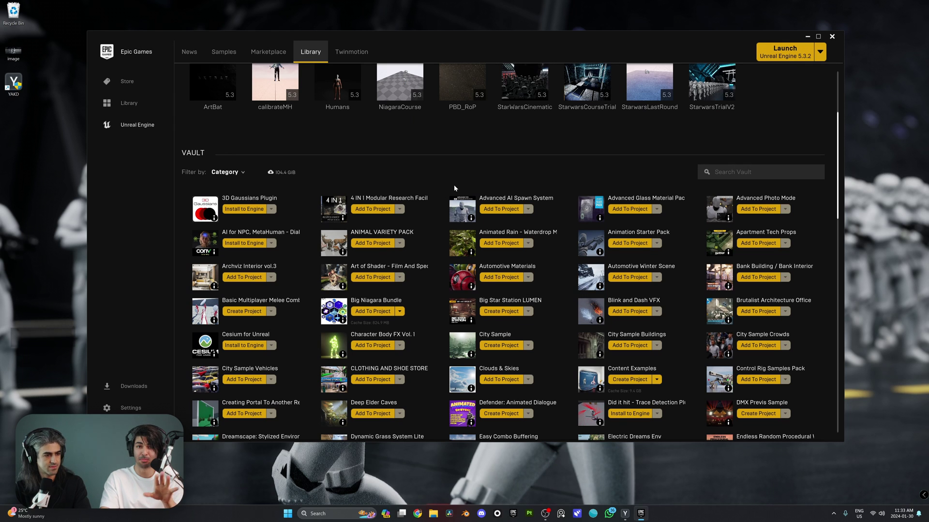
{"action": "scroll", "coordinate": [432, 203], "scroll_direction": "down", "scroll_amount": 6}
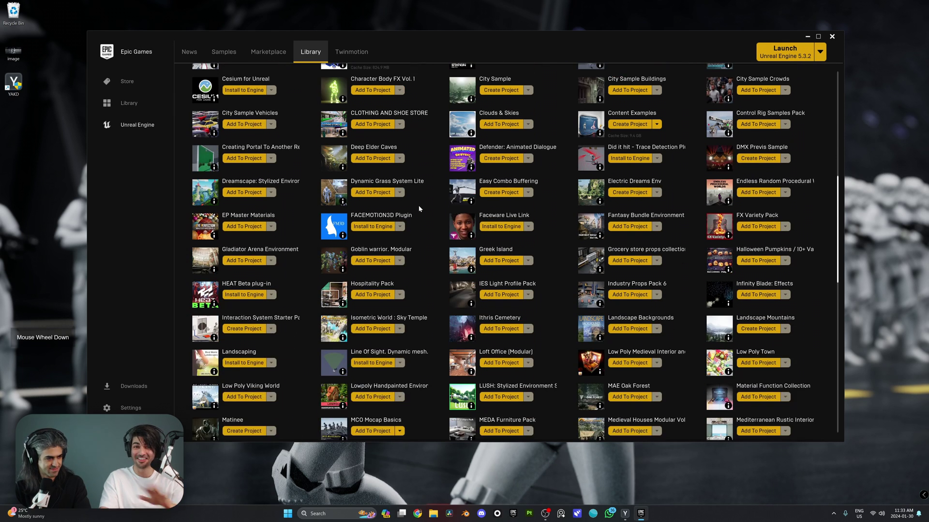
{"action": "scroll", "coordinate": [418, 205], "scroll_direction": "down", "scroll_amount": 7}
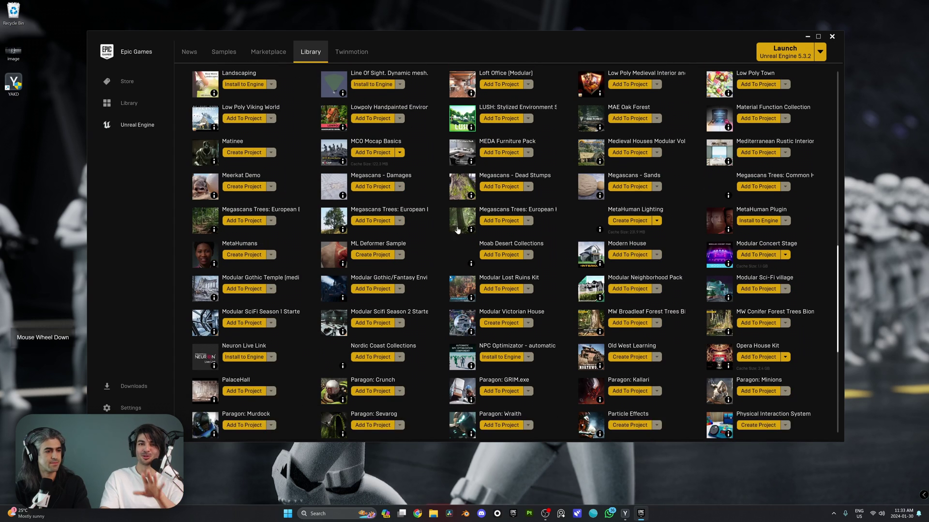
Browse the vault assets and view the projects offered for adding Nordic Coast Collections, without adding it to any
{"action": "scroll", "coordinate": [458, 231], "scroll_direction": "down", "scroll_amount": 3}
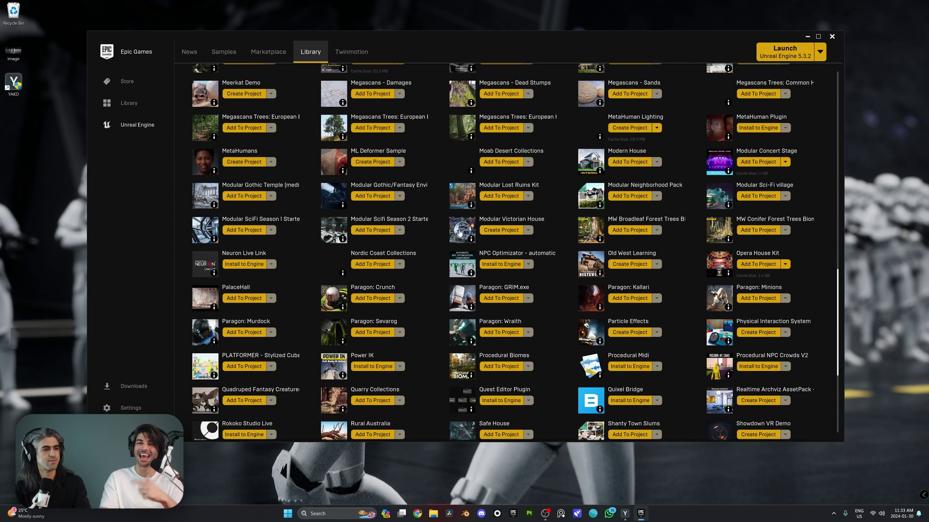
{"action": "scroll", "coordinate": [462, 240], "scroll_direction": "down", "scroll_amount": 1}
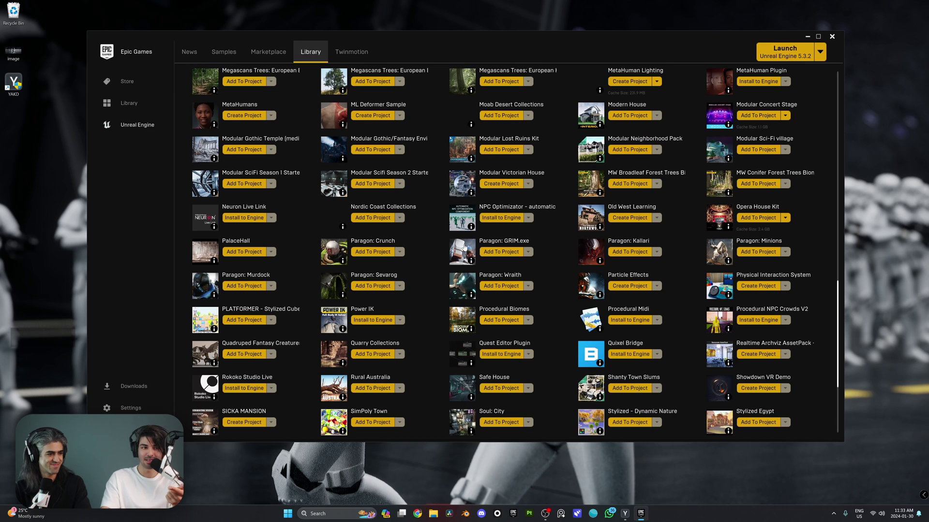
{"action": "scroll", "coordinate": [464, 247], "scroll_direction": "down", "scroll_amount": 1}
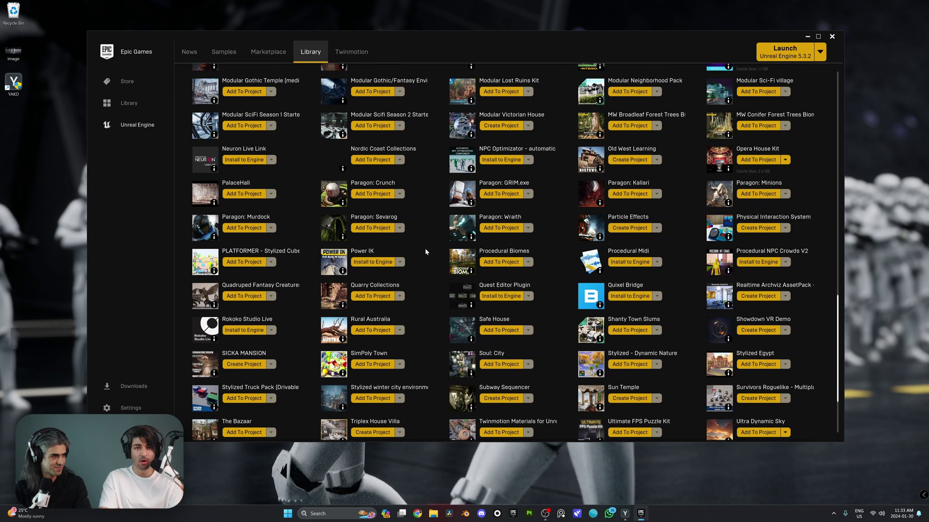
{"action": "scroll", "coordinate": [424, 256], "scroll_direction": "up", "scroll_amount": 2}
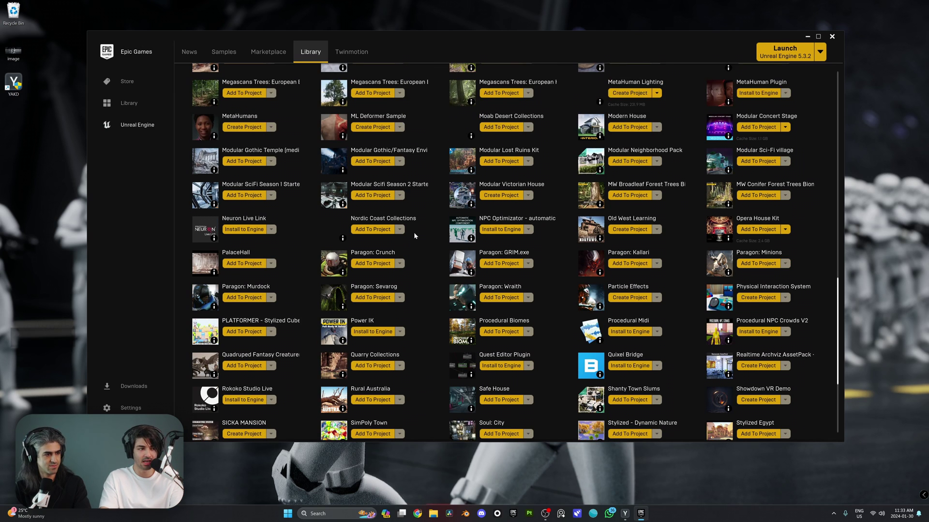
{"action": "left_click", "coordinate": [373, 229]}
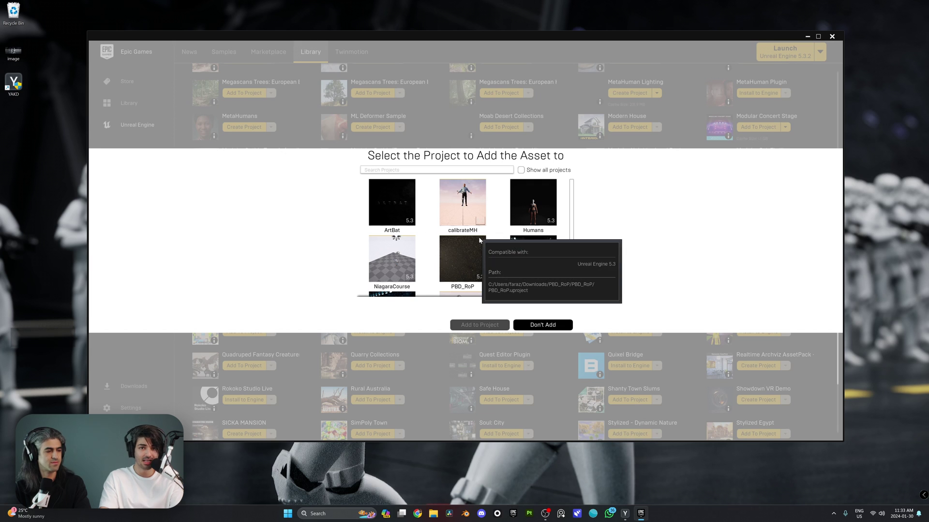
{"action": "scroll", "coordinate": [471, 242], "scroll_direction": "down", "scroll_amount": 1}
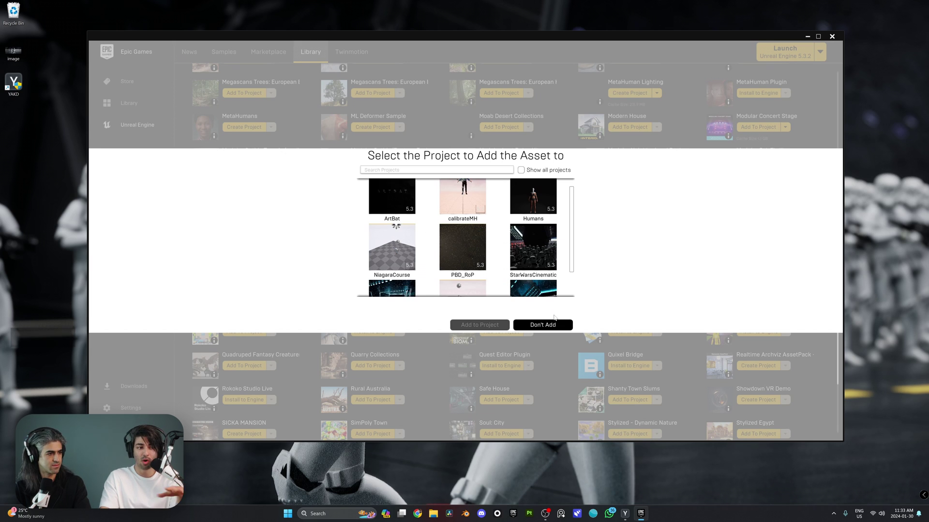
{"action": "left_click", "coordinate": [551, 324]}
Return to the engine versions in the library and launch Unreal Engine 5.3.2
{"action": "scroll", "coordinate": [550, 300], "scroll_direction": "up", "scroll_amount": 6}
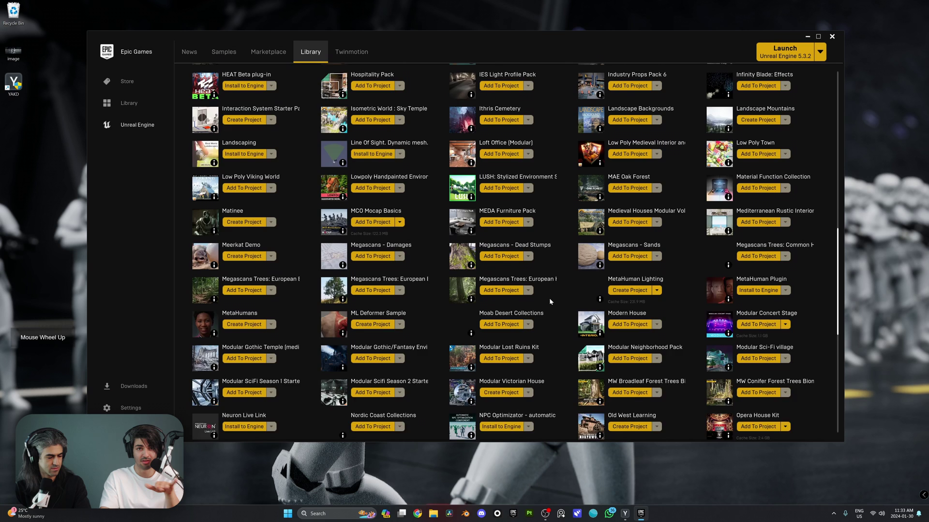
{"action": "scroll", "coordinate": [551, 299], "scroll_direction": "up", "scroll_amount": 15}
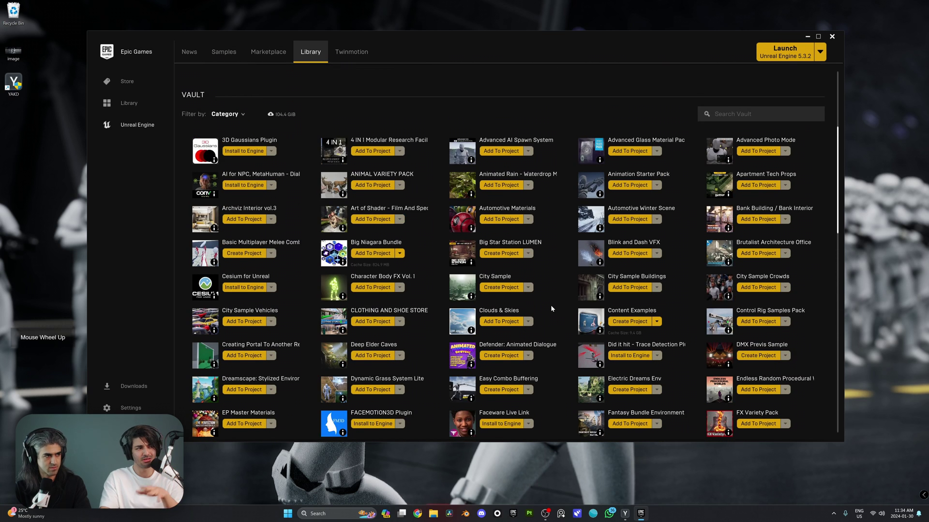
{"action": "scroll", "coordinate": [551, 305], "scroll_direction": "up", "scroll_amount": 8}
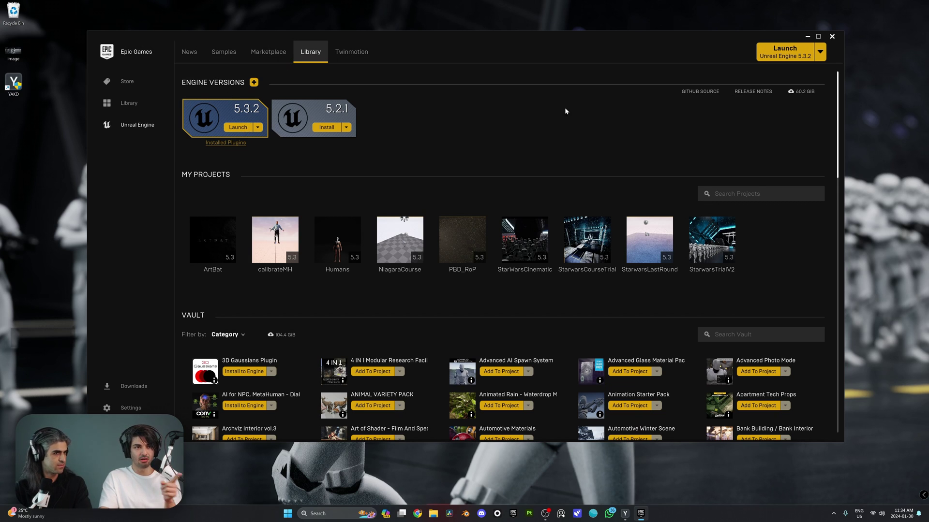
{"action": "left_click", "coordinate": [238, 127]}
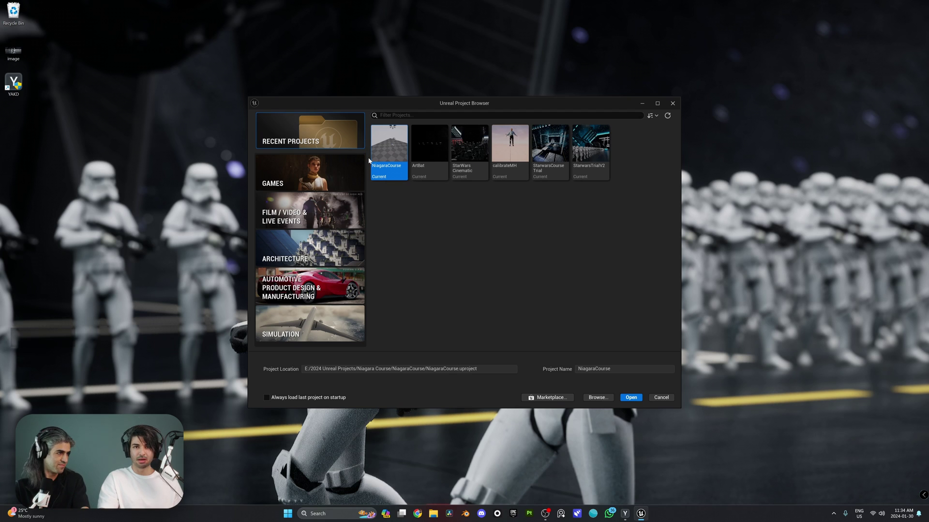
Look through the project templates for Games, Film / Video & Live Events, Architecture, Automotive Product Design & Manufacturing, and Simulation
{"action": "left_click", "coordinate": [335, 170]}
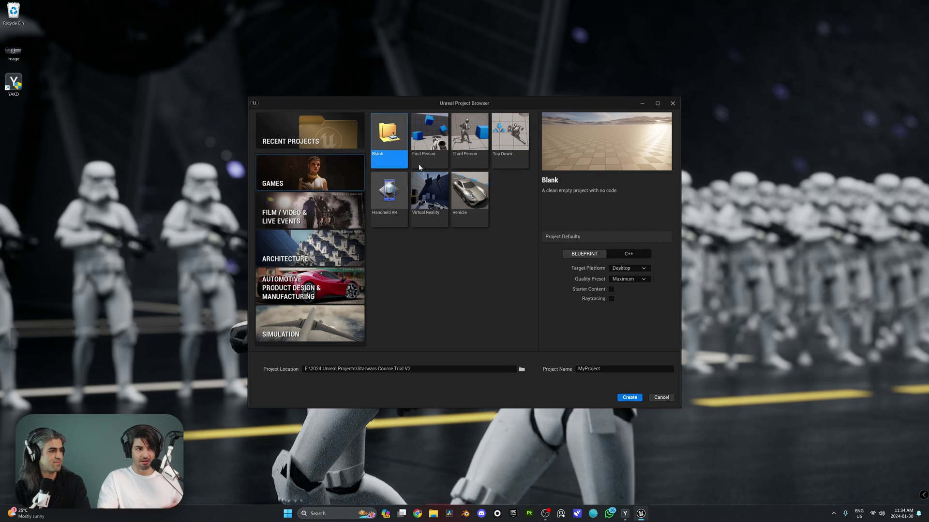
{"action": "left_click", "coordinate": [339, 209]}
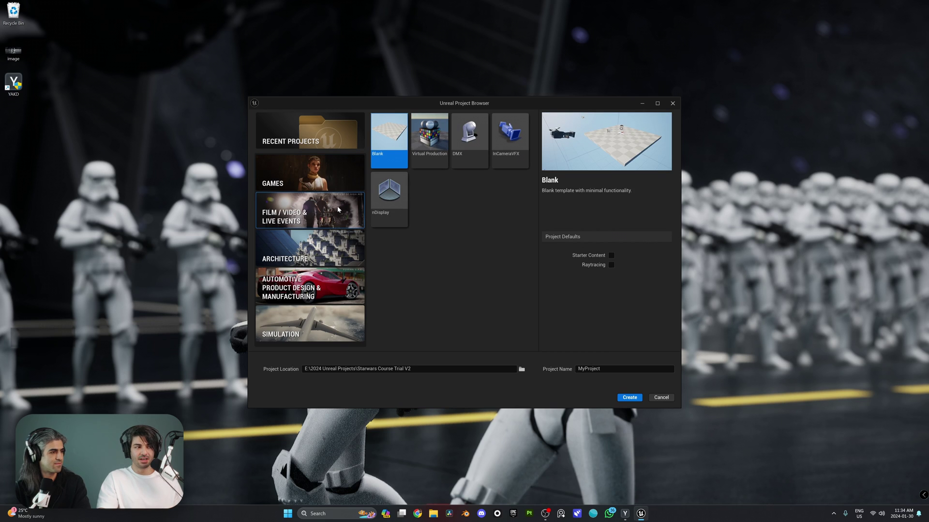
{"action": "left_click", "coordinate": [338, 249]}
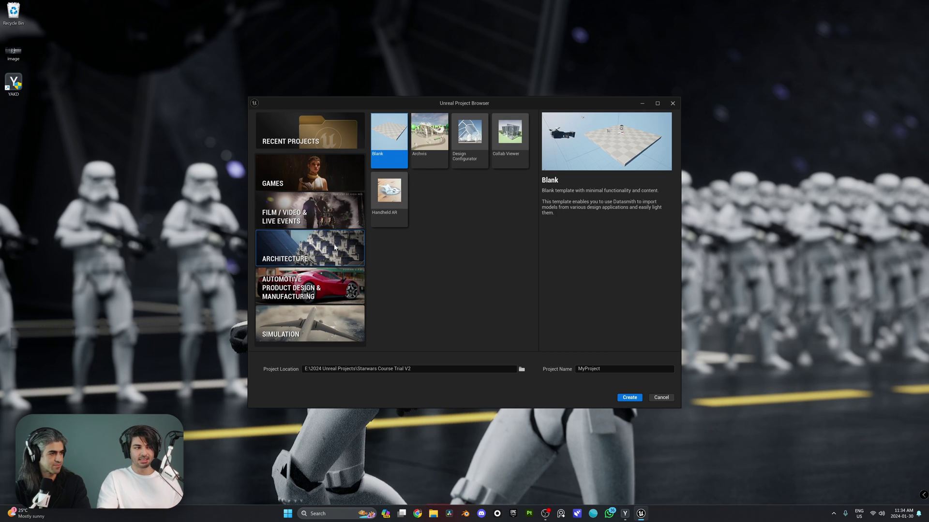
{"action": "left_click", "coordinate": [339, 291]}
{"action": "left_click", "coordinate": [335, 333]}
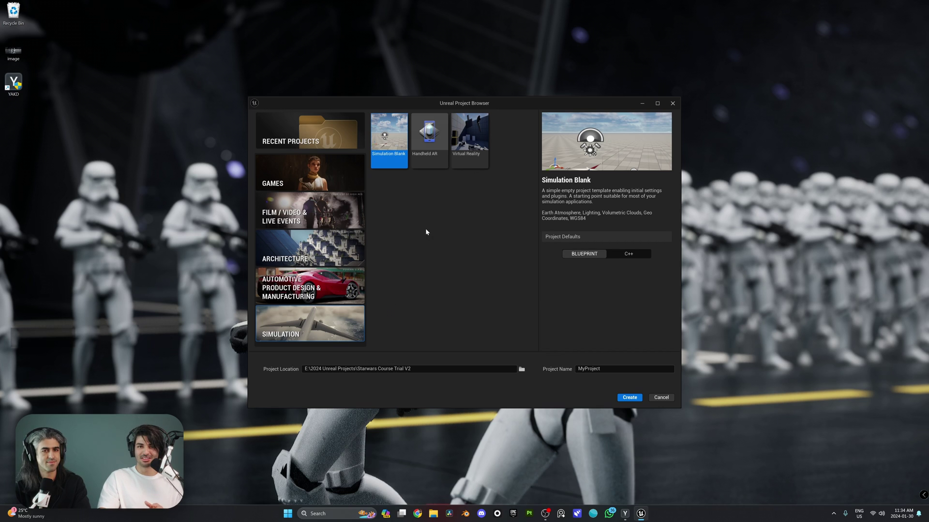
Compare the Film / Video & Live Events and Games templates, choose the Blank Film / Video & Live Events template and enable Raytracing
{"action": "left_click", "coordinate": [335, 210]}
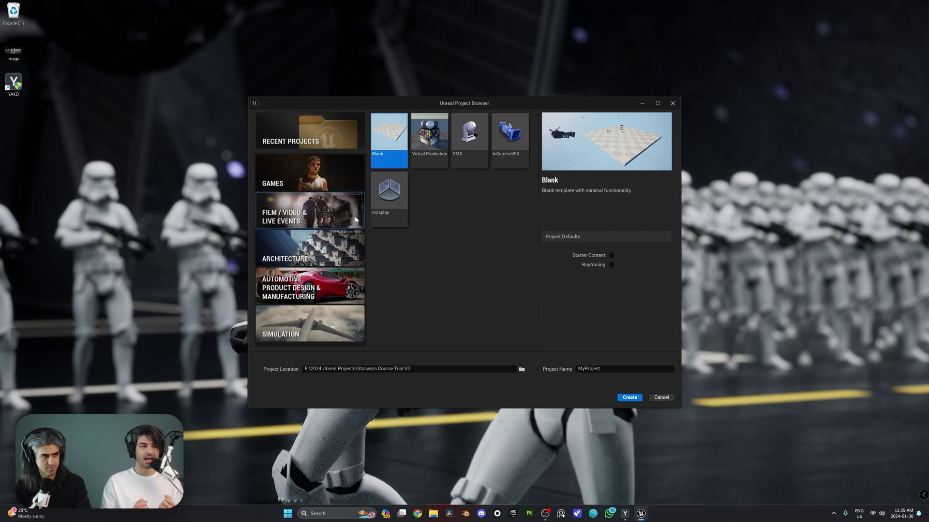
{"action": "left_click", "coordinate": [319, 190]}
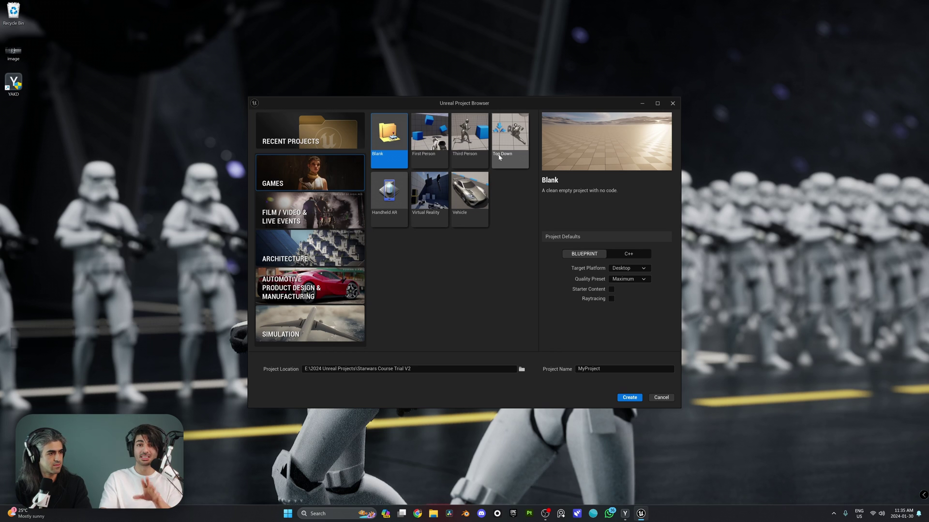
{"action": "left_click", "coordinate": [295, 213]}
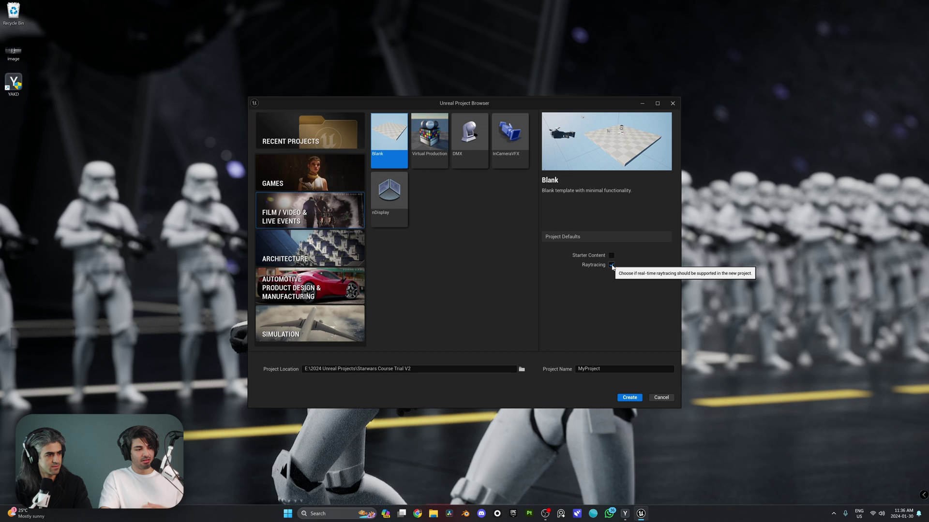
Set the project location to the Unreal Engine Beginner Project File folder on the C: drive
{"action": "left_click", "coordinate": [522, 370]}
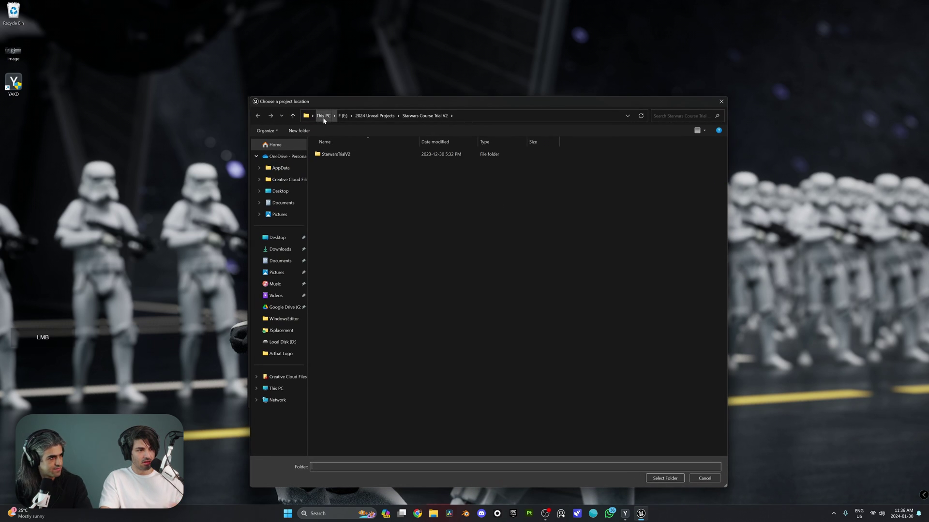
{"action": "left_click", "coordinate": [323, 118]}
{"action": "double_click", "coordinate": [340, 157]}
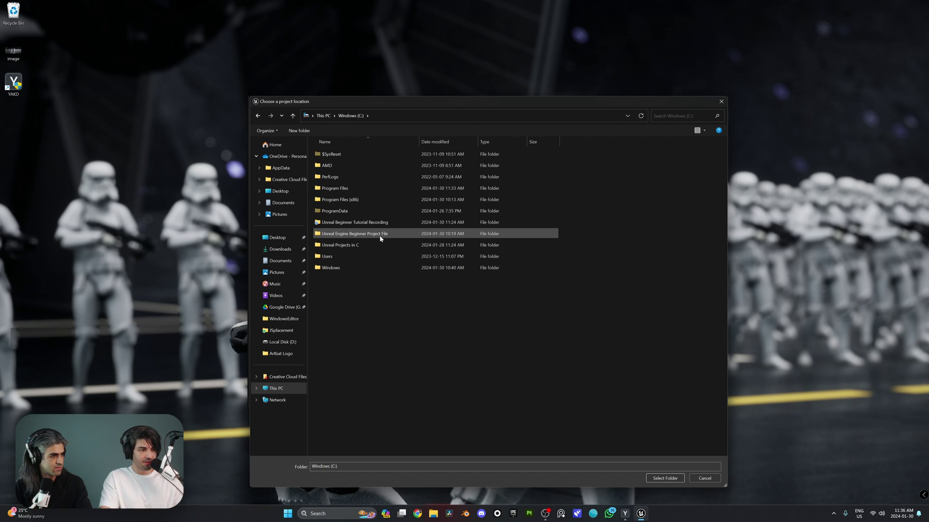
{"action": "double_click", "coordinate": [380, 235]}
{"action": "left_click", "coordinate": [655, 479]}
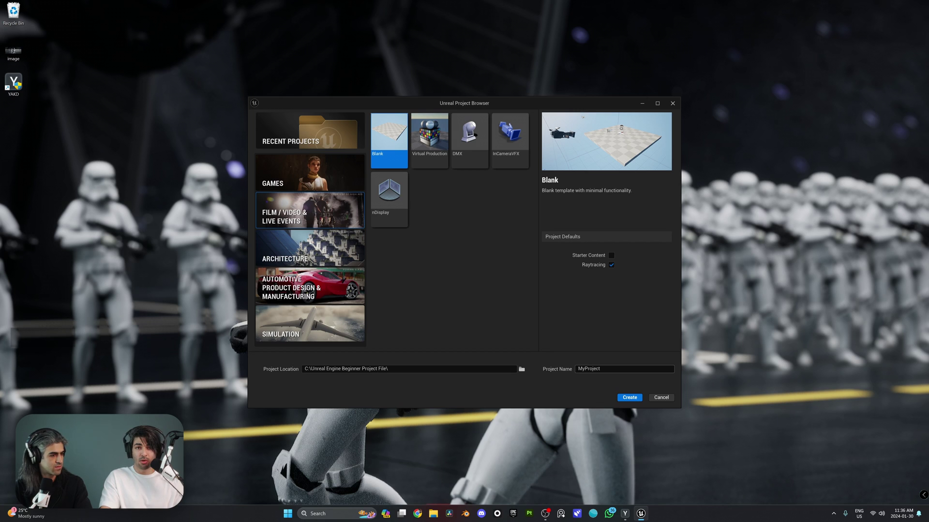
Name the project Starwars_Final and create it
{"action": "double_click", "coordinate": [592, 369]}
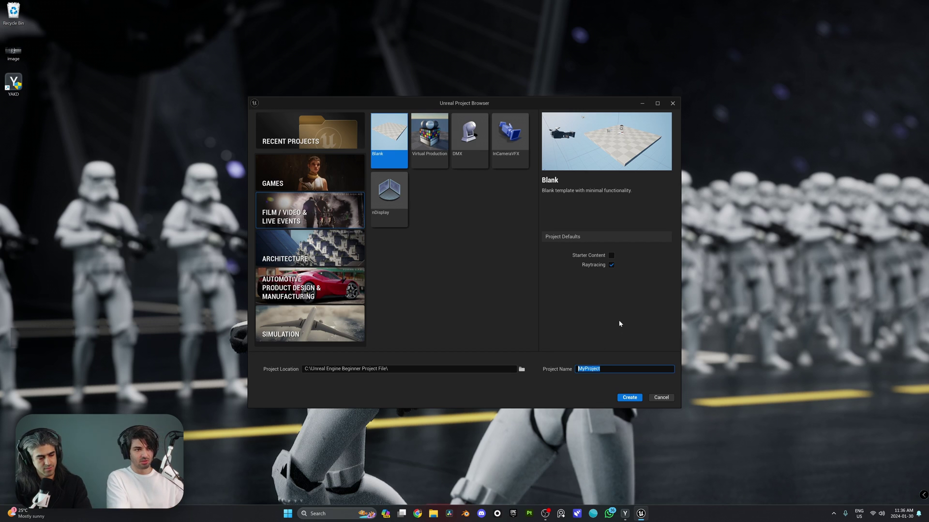
{"action": "key", "text": "shift"}
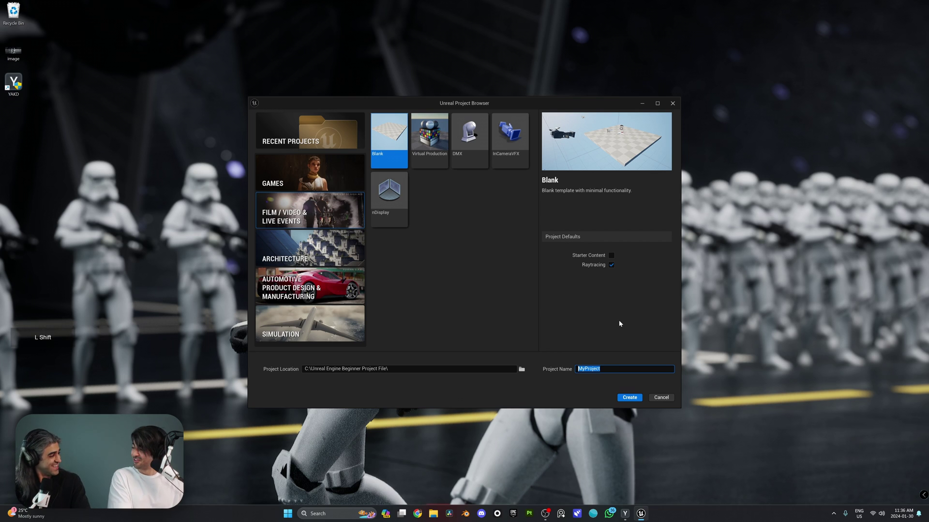
{"action": "type", "text": "Staraw"}
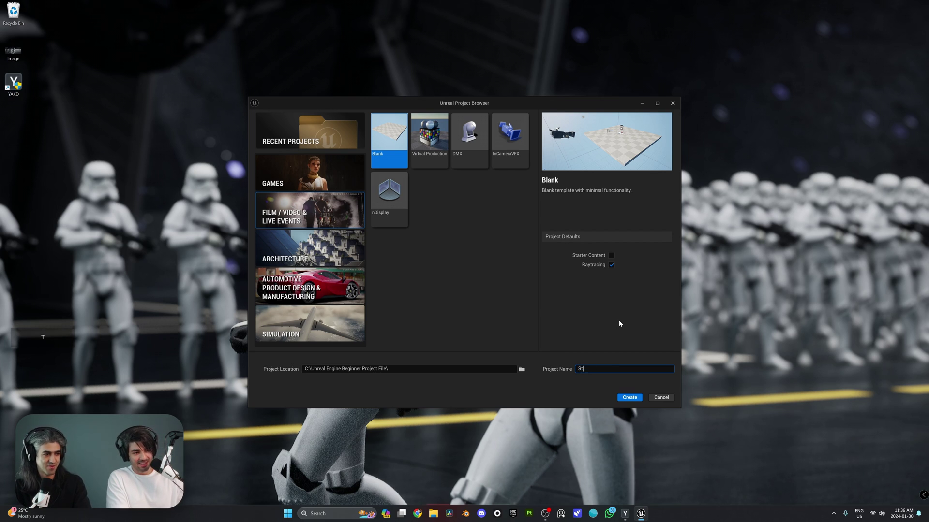
{"action": "key", "text": "BackSpace"}
{"action": "key", "text": "BackSpace"}
{"action": "type", "text": "warsFinmal"}
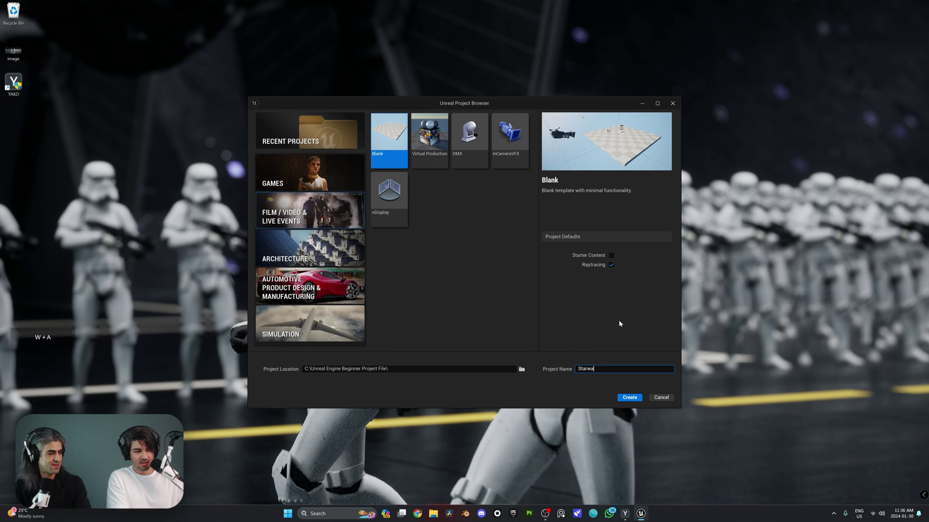
{"action": "key", "text": "BackSpace"}
{"action": "key", "text": "BackSpace"}
{"action": "key", "text": "BackSpace"}
{"action": "key", "text": "BackSpace"}
{"action": "key", "text": "BackSpace"}
{"action": "key", "text": "BackSpace"}
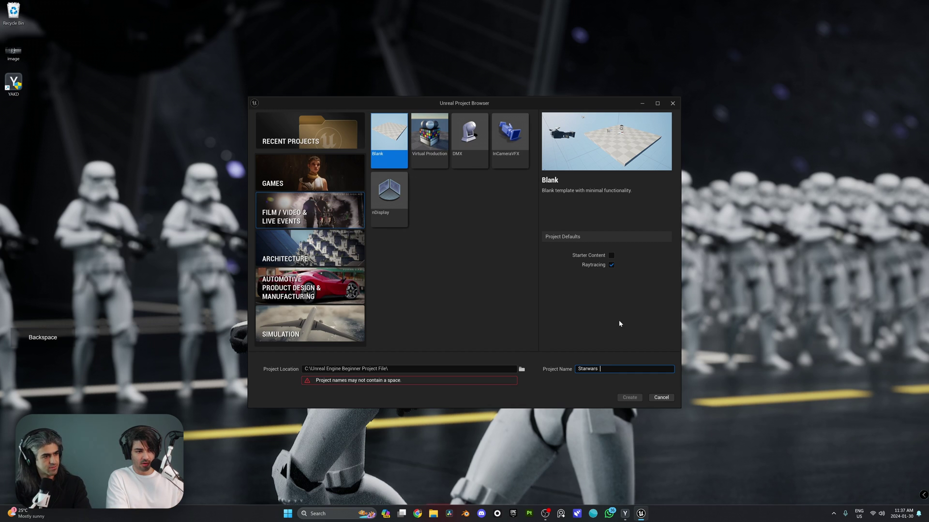
{"action": "key", "text": "BackSpace"}
{"action": "type", "text": "_Fi"}
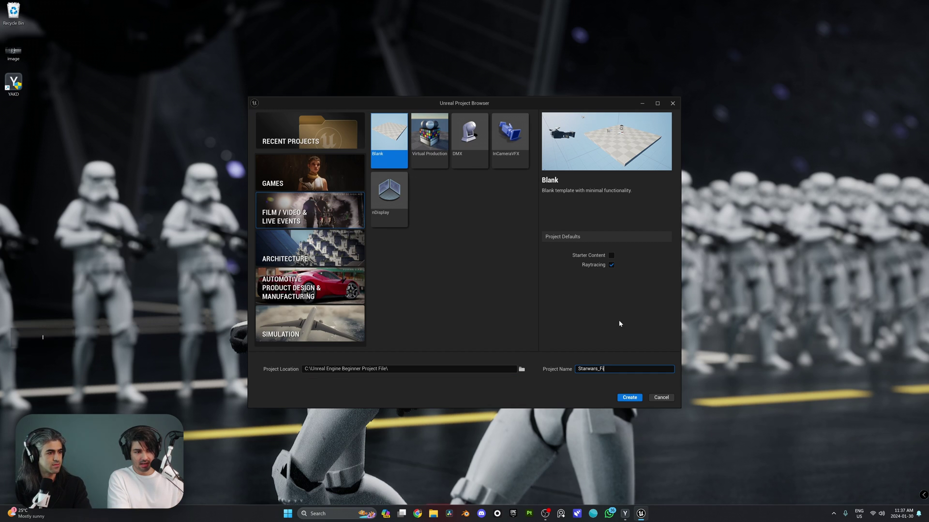
{"action": "type", "text": "nal"}
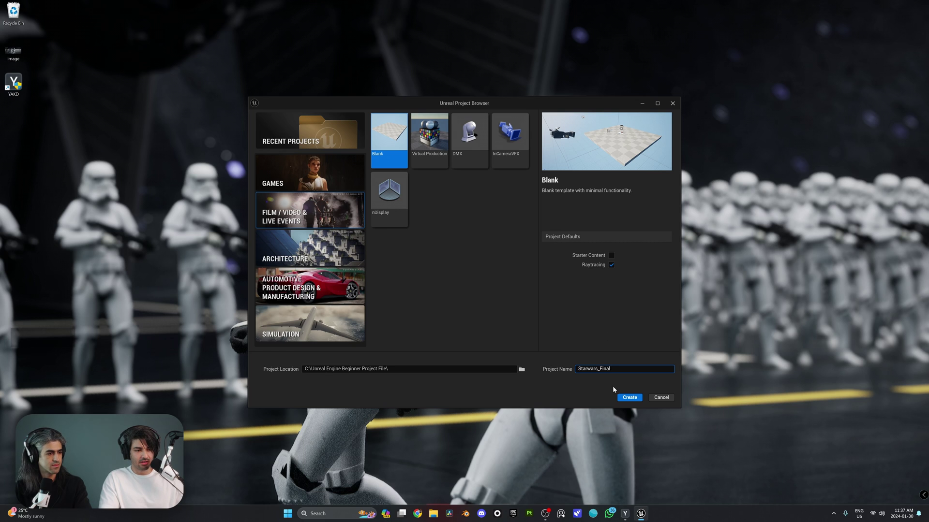
{"action": "left_click", "coordinate": [628, 398]}
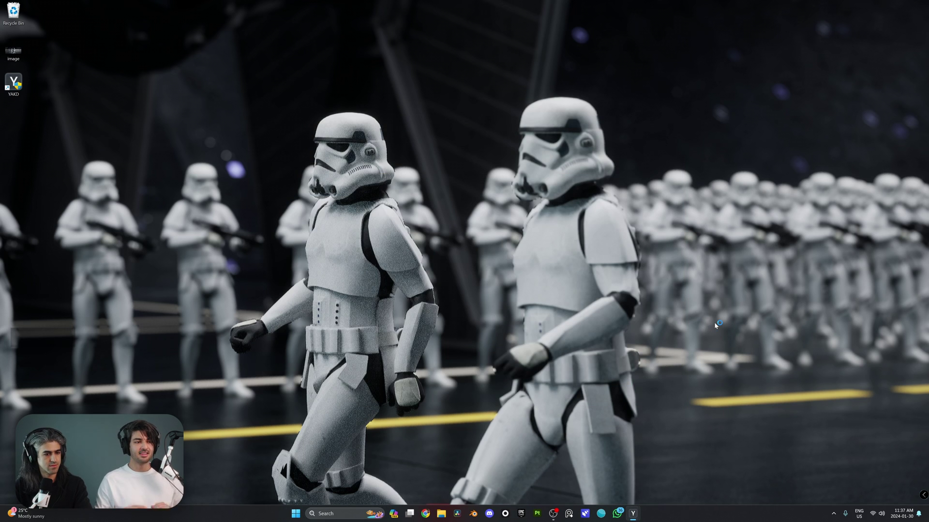